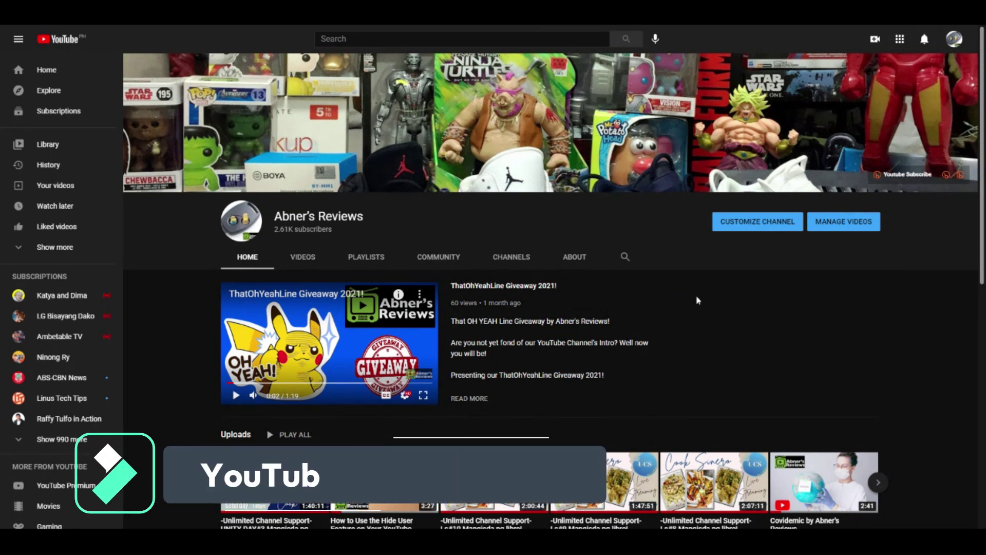
- Open YouTube Studio from the avatar menu and scroll the dashboard to Recent subscribers
click(954, 39)
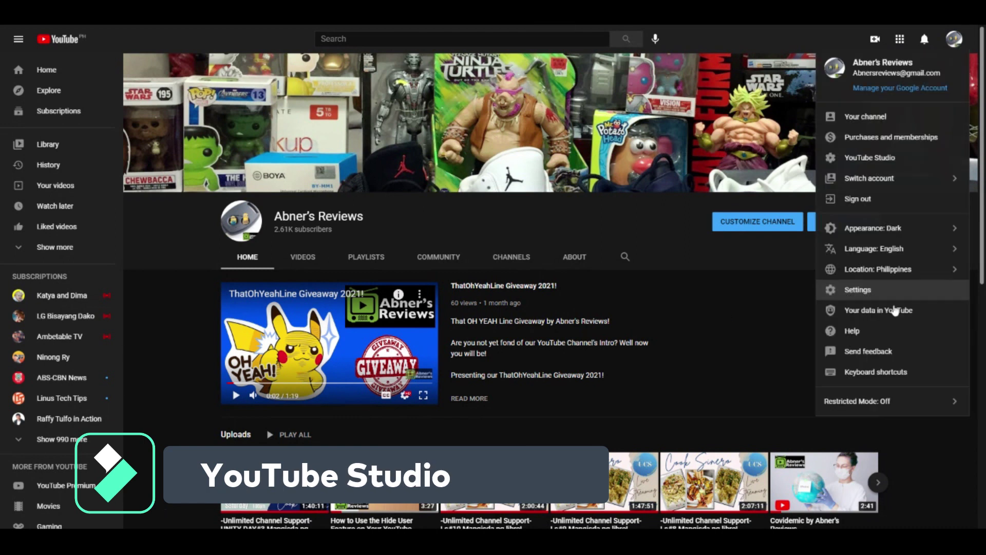
click(913, 162)
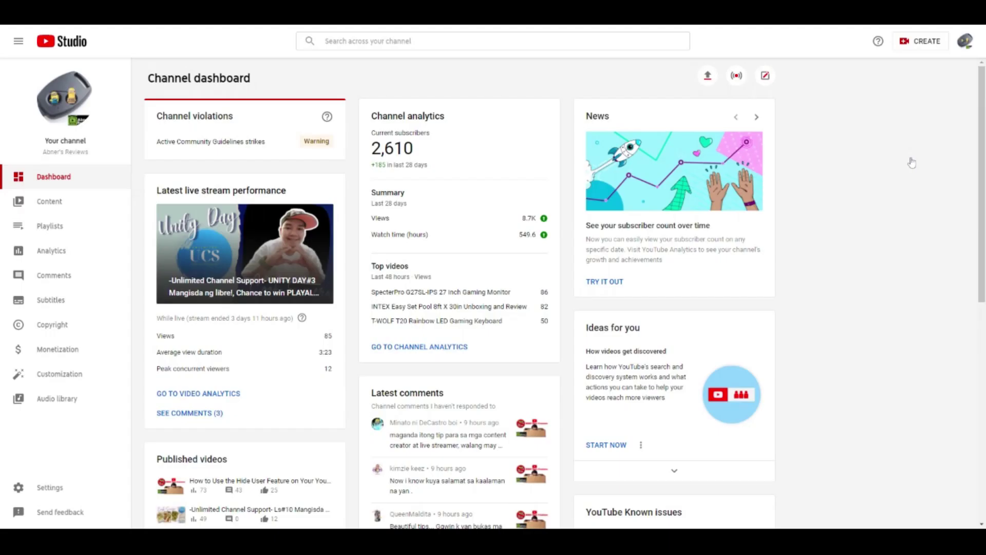
scroll(899, 190, down, 1)
scroll(899, 189, down, 2)
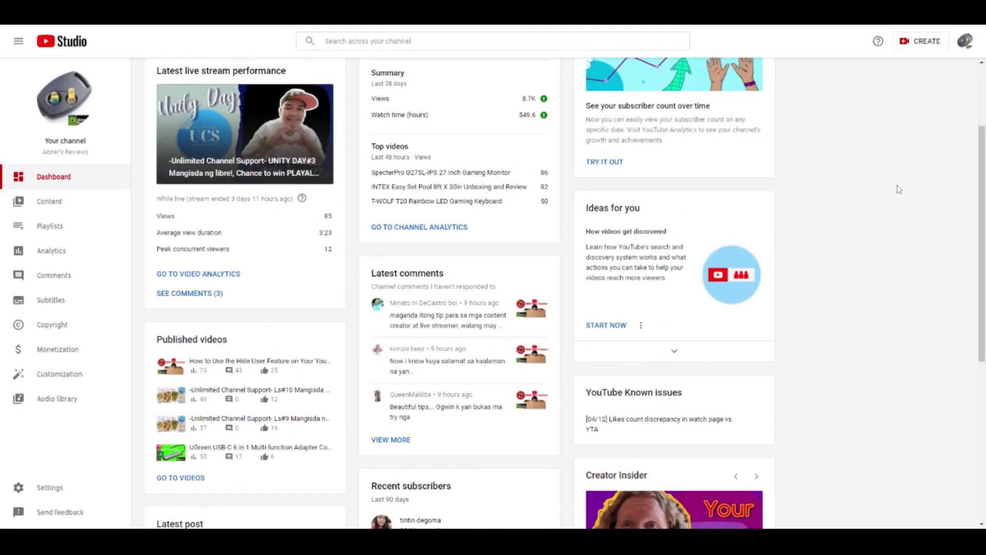
scroll(899, 189, down, 2)
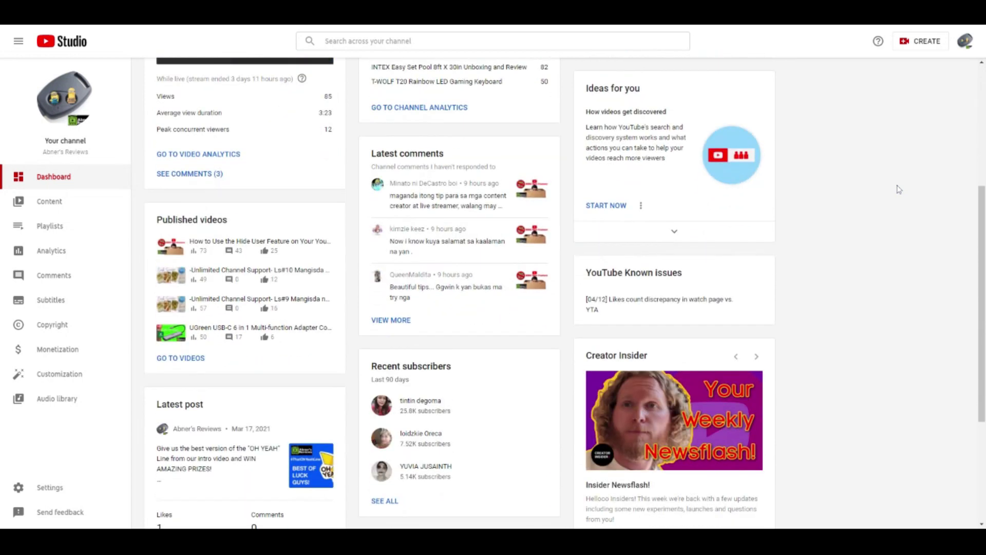
scroll(899, 189, down, 2)
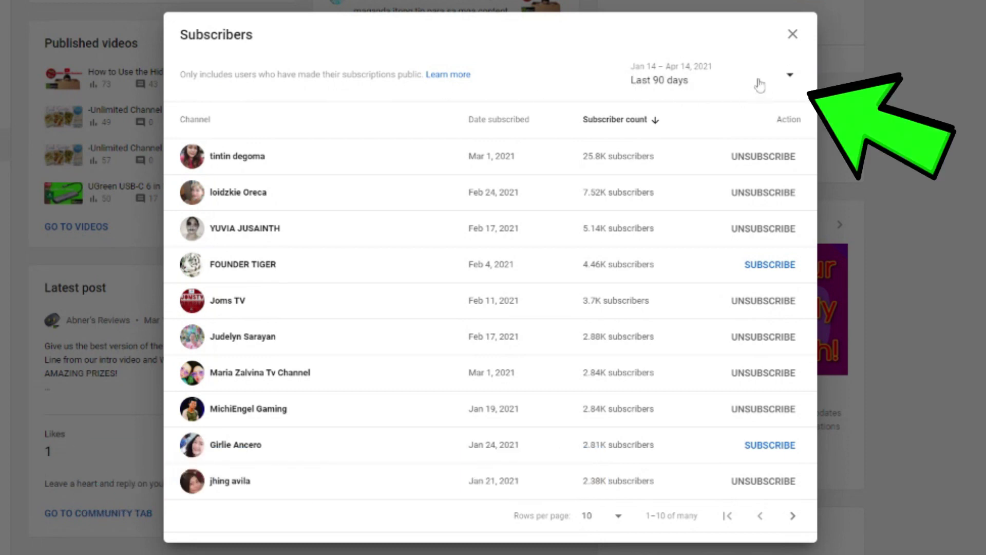
- Change the Subscribers dialog's date range to Lifetime
click(792, 81)
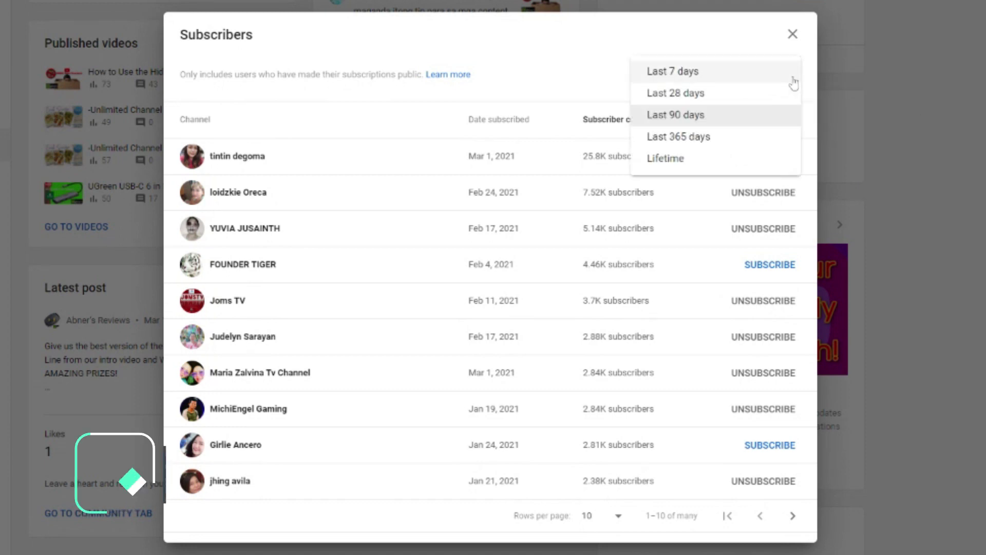
click(718, 160)
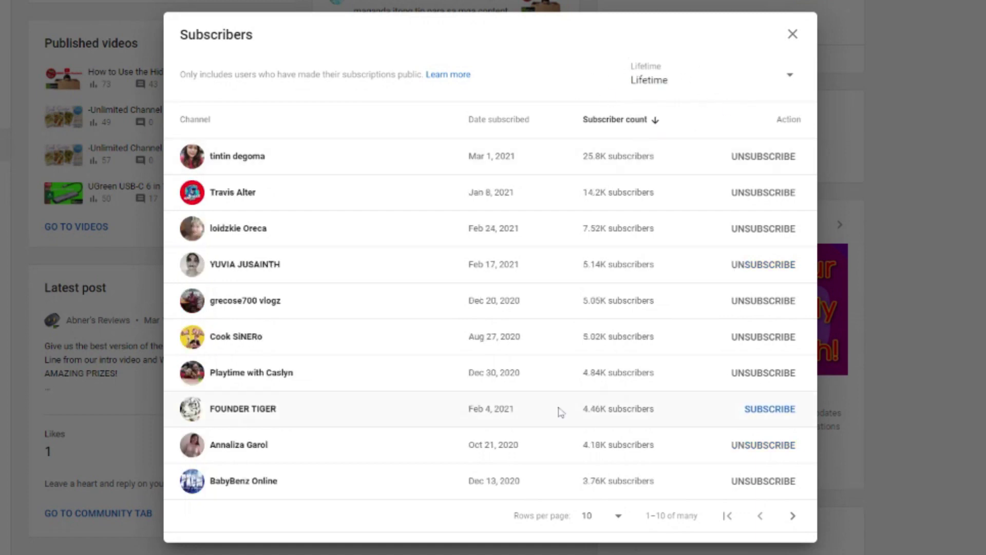
- Set Rows per page to 50 in the lifetime Subscribers list
drag(541, 516, 697, 516)
click(498, 515)
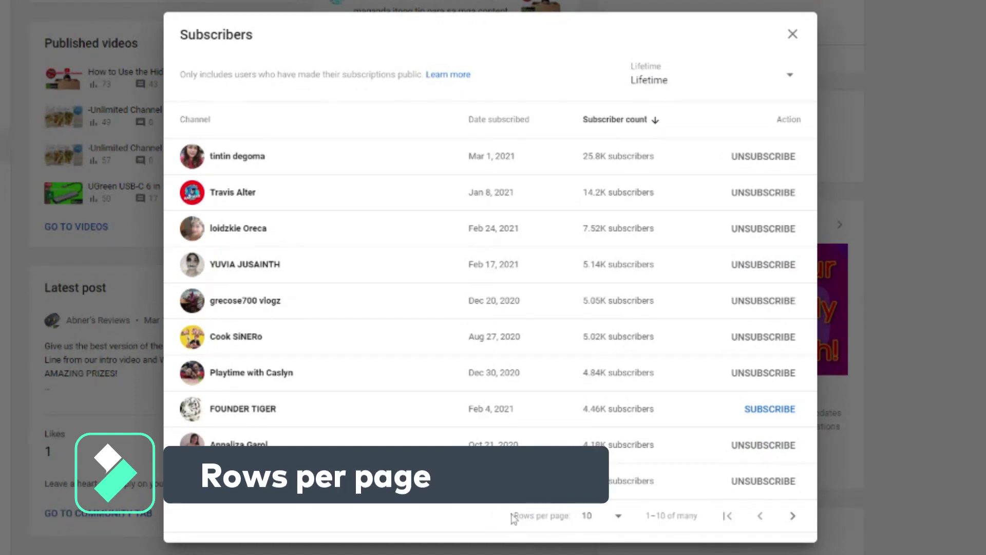
drag(513, 515, 697, 515)
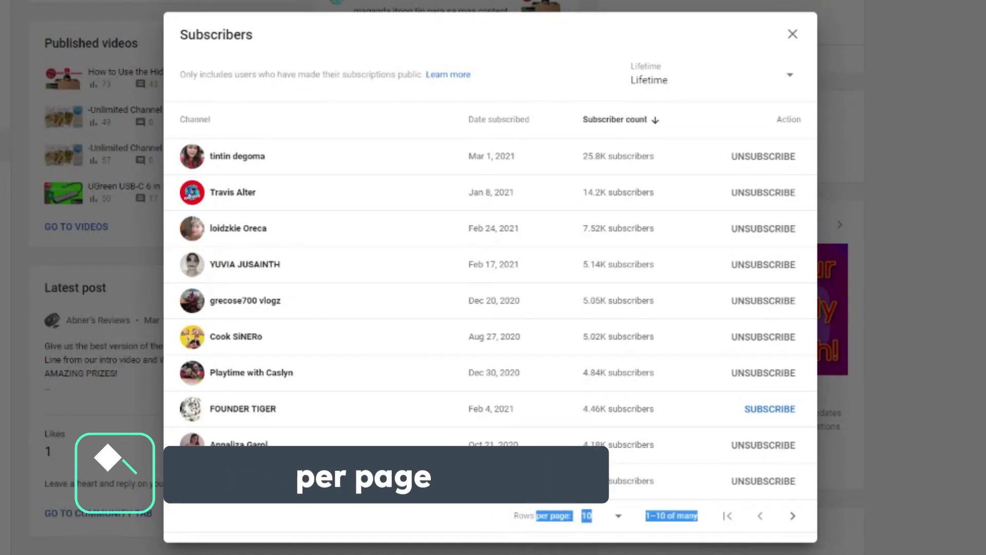
triple_click(573, 516)
click(598, 518)
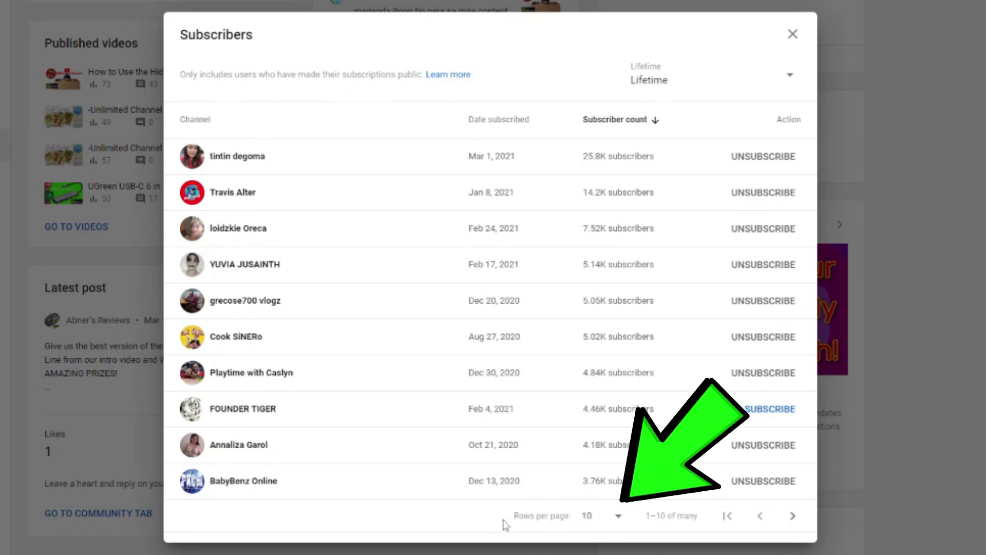
click(618, 517)
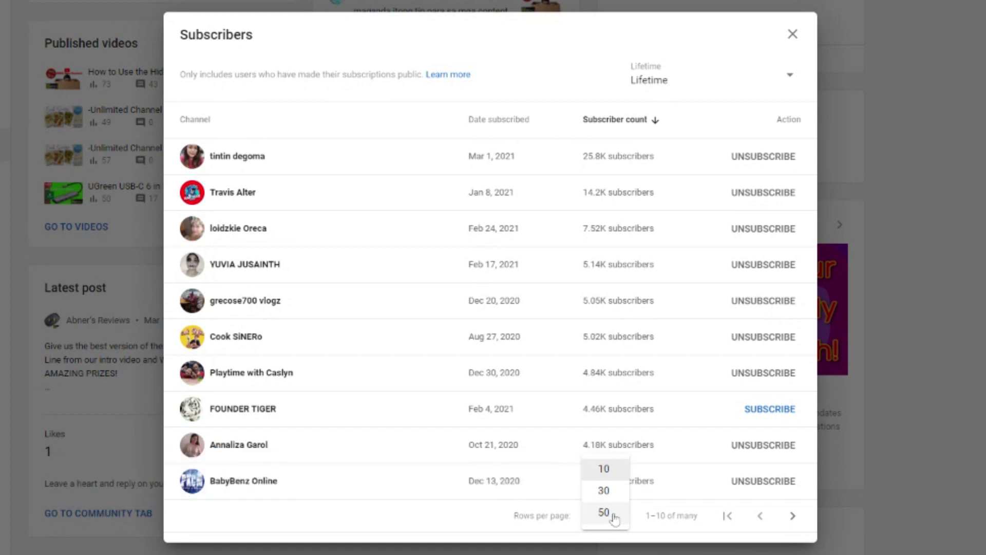
click(604, 512)
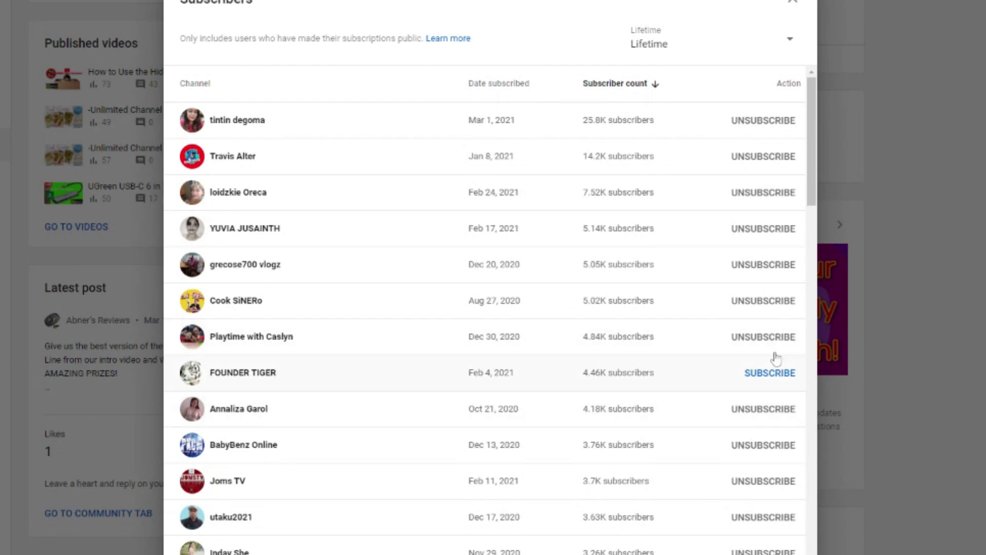
- Subscribe back to FOUNDER TIGER, the 2.81K-subscriber channel and VHY TV on page one
click(763, 377)
mouse_move(810, 155)
mouse_down()
mouse_move(813, 250)
mouse_move(800, 302)
mouse_up()
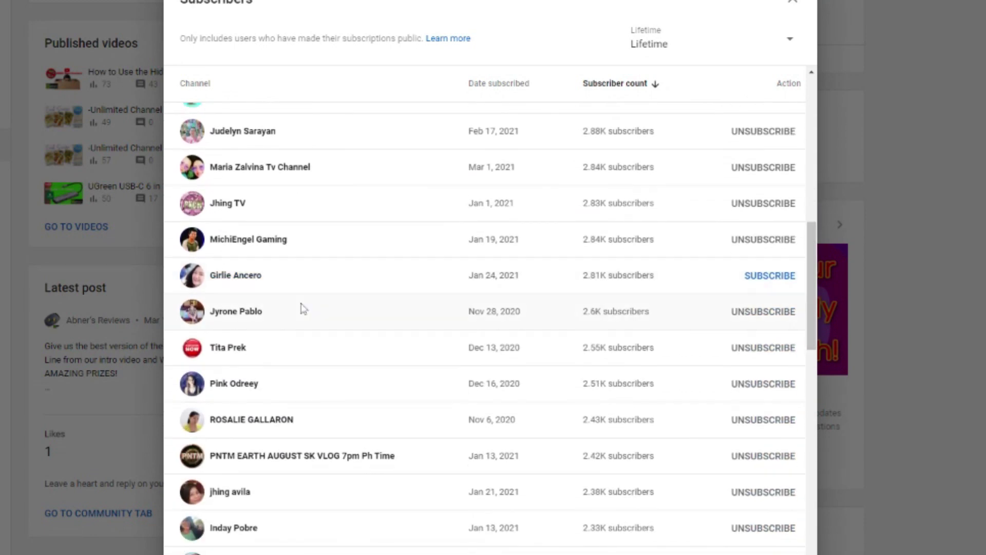
click(768, 280)
drag(816, 282, 816, 422)
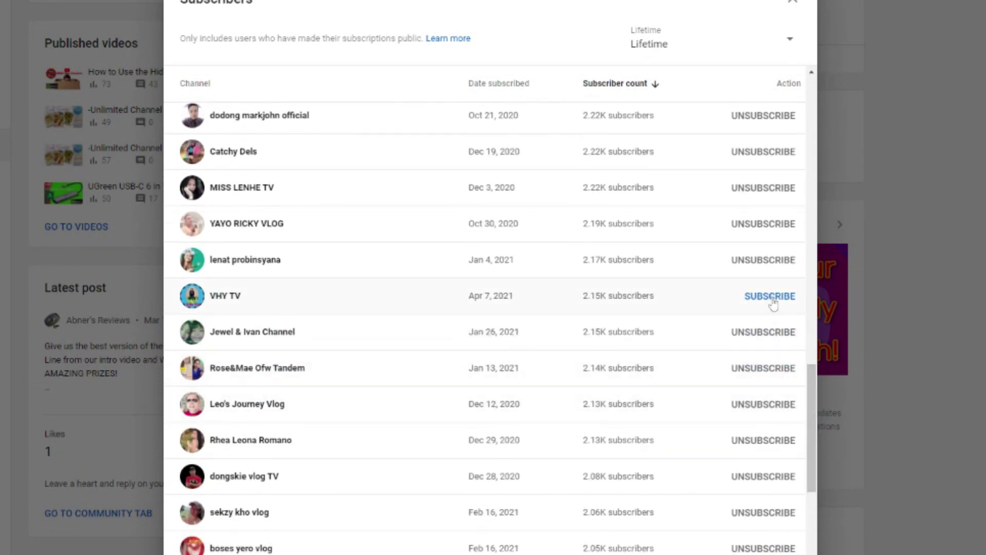
click(771, 297)
drag(814, 392, 820, 470)
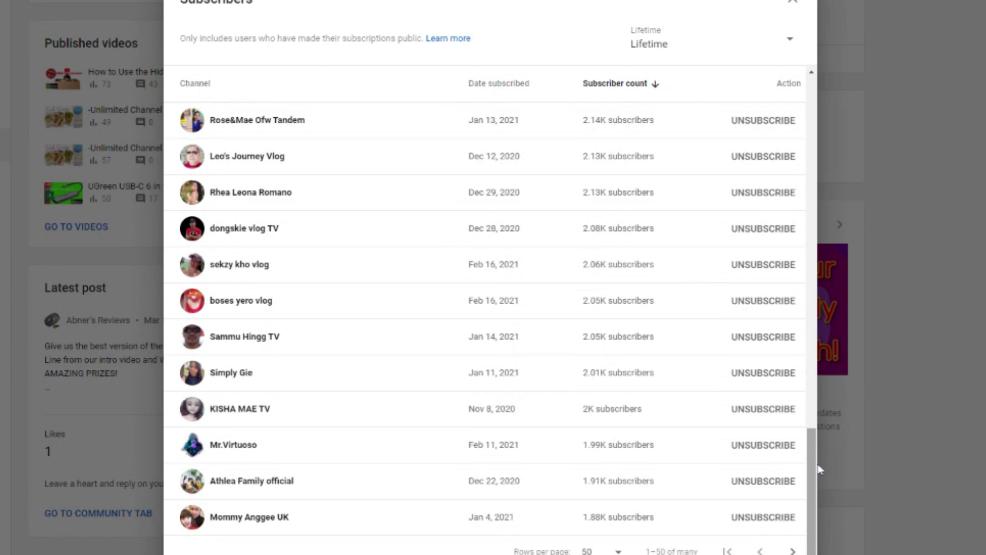
- On page two, subscribe back to Elexirish Channel, then advance to the third page
click(793, 550)
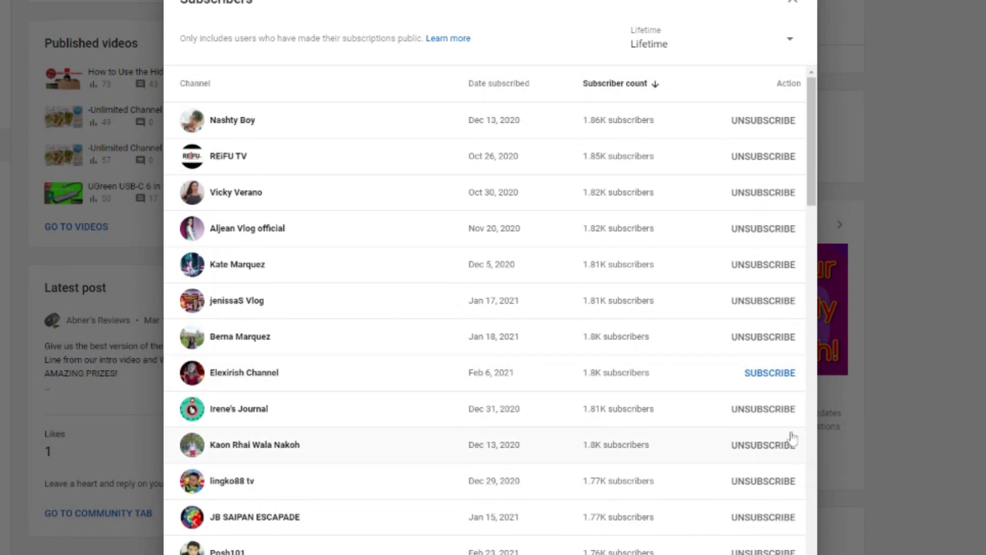
click(773, 379)
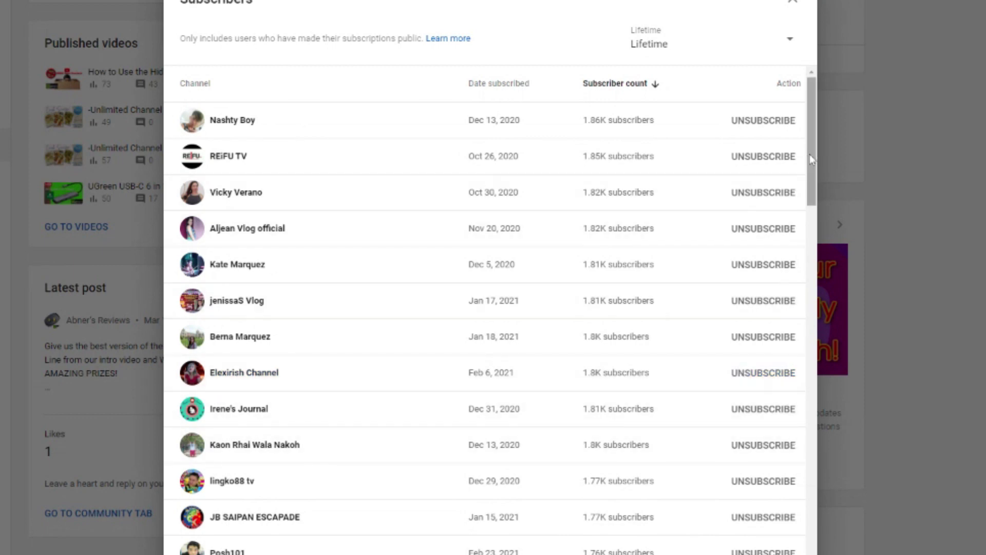
drag(809, 154, 821, 521)
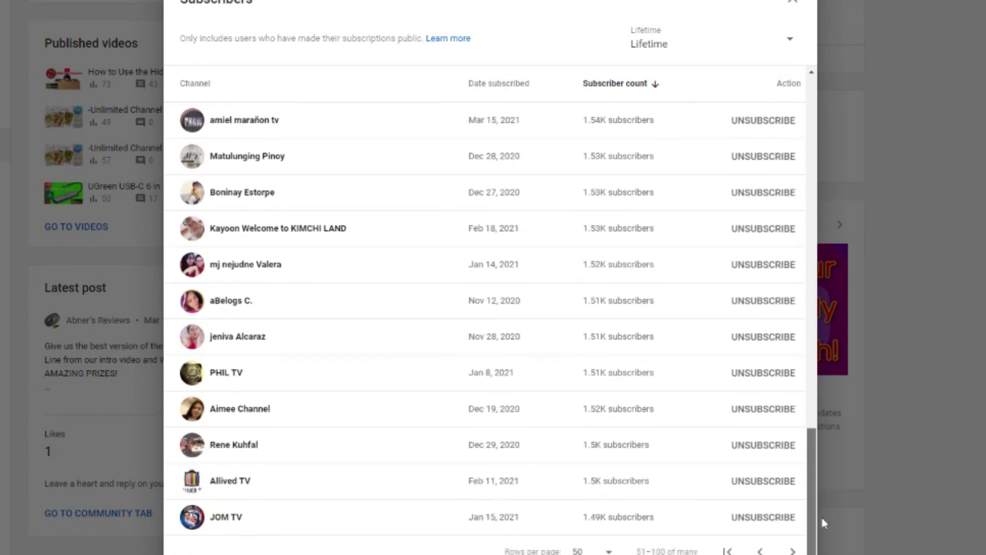
click(793, 550)
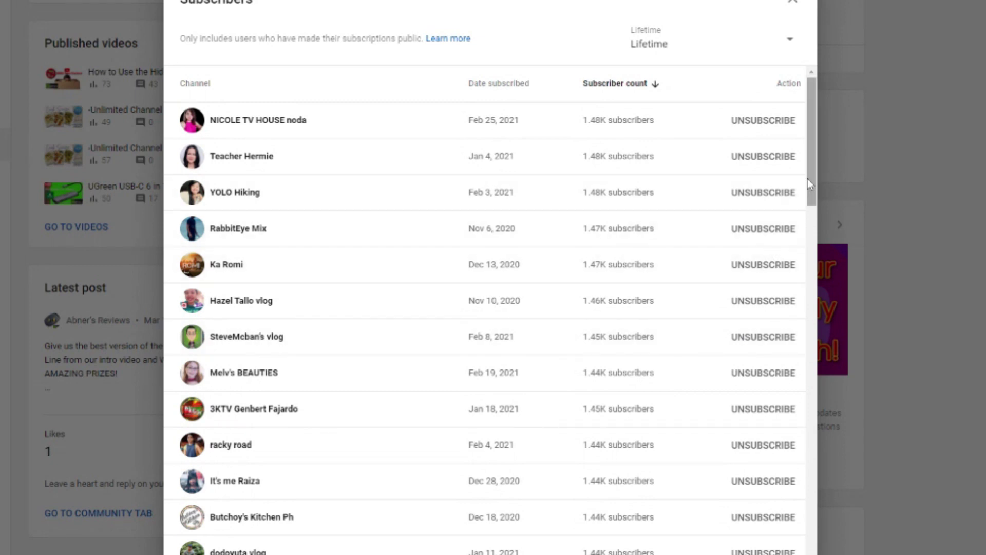
drag(814, 159, 821, 519)
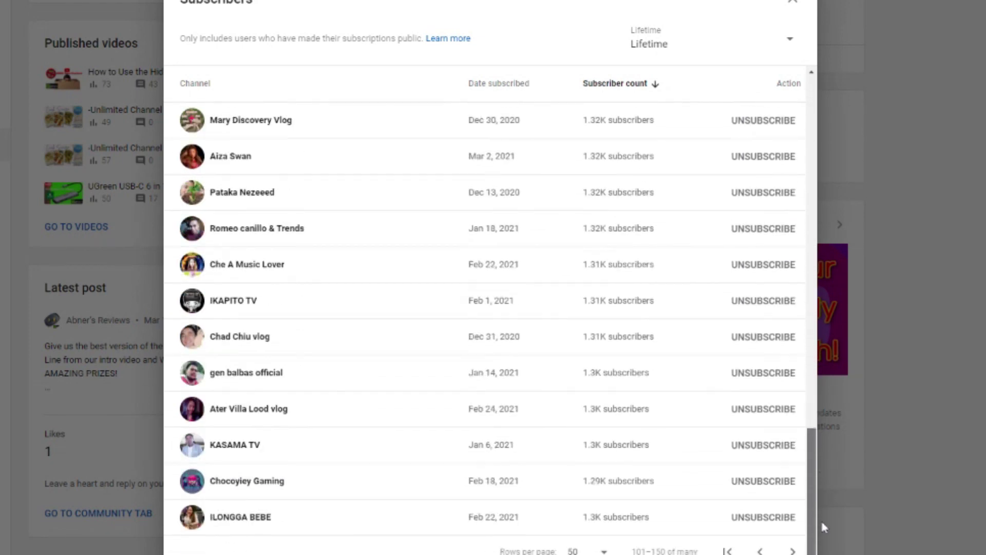
- On the next page, subscribe back to one unfollowed subscriber and continue onward
click(793, 551)
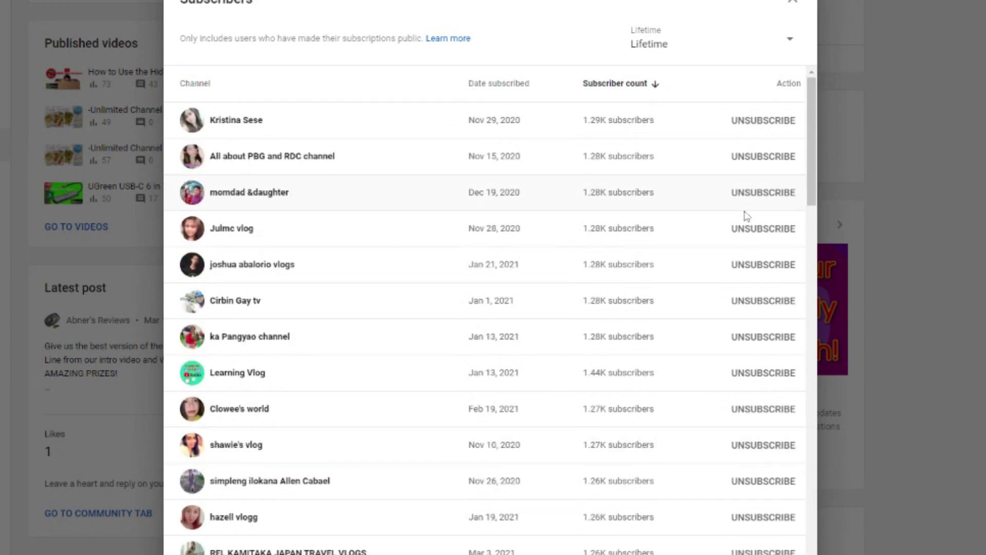
drag(813, 146, 820, 316)
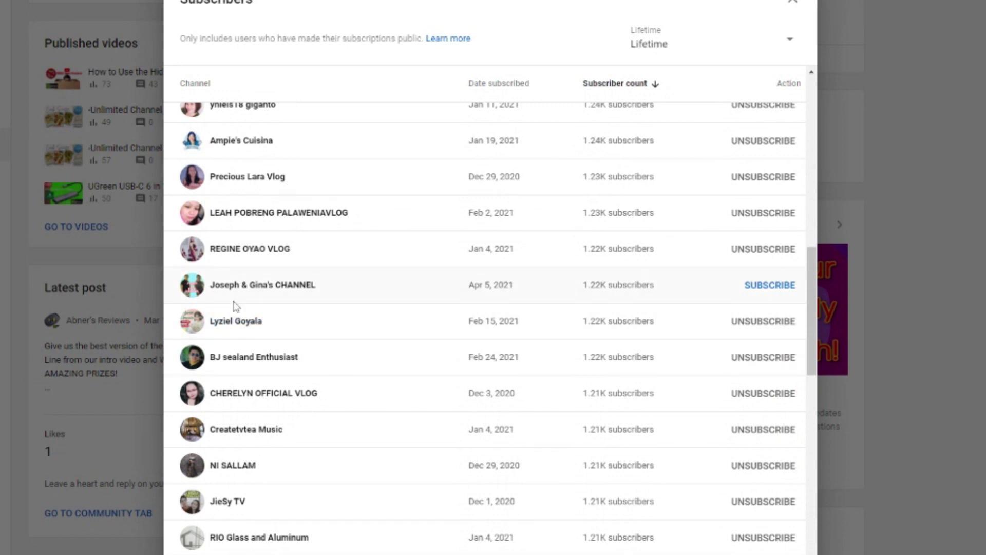
click(755, 288)
drag(814, 288, 804, 483)
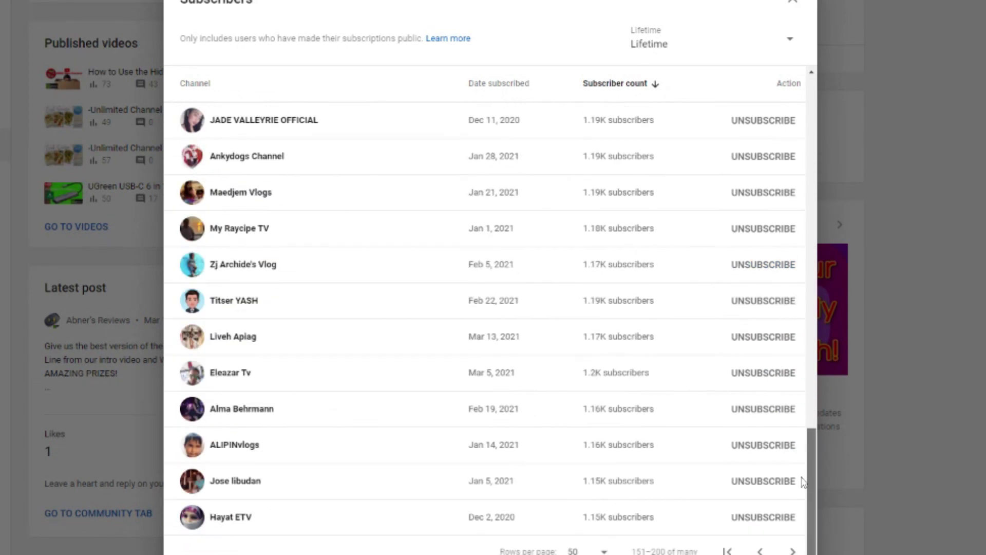
click(792, 550)
drag(815, 154, 815, 286)
scroll(361, 291, down, 6)
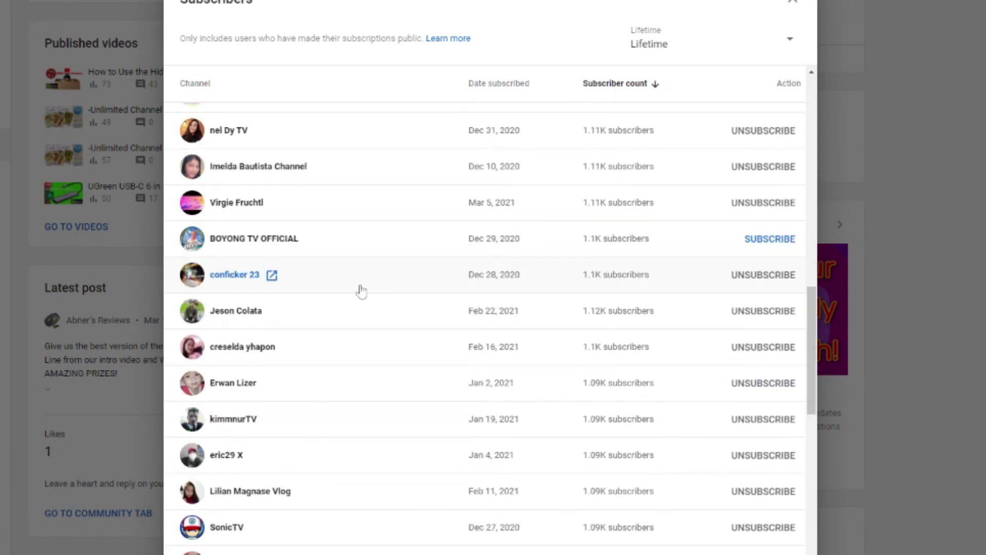
mouse_move(814, 351)
mouse_down()
mouse_move(825, 400)
mouse_move(814, 514)
mouse_up()
- Page through several more 50-row pages of the lifetime list, scanning each for unfollowed subscribers
click(793, 550)
mouse_move(813, 139)
mouse_down()
mouse_move(826, 402)
mouse_move(816, 513)
mouse_up()
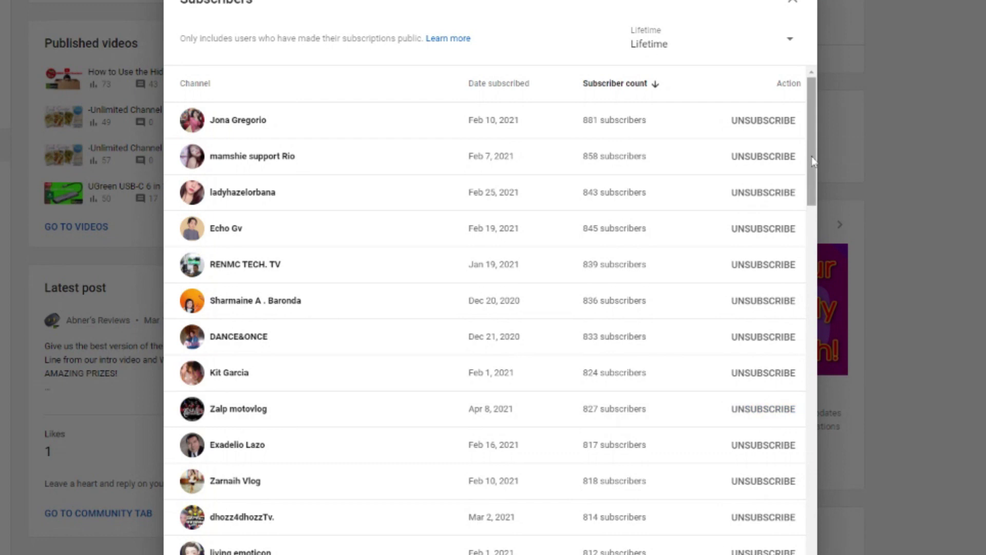
scroll(360, 385, down, 10)
drag(819, 308, 817, 514)
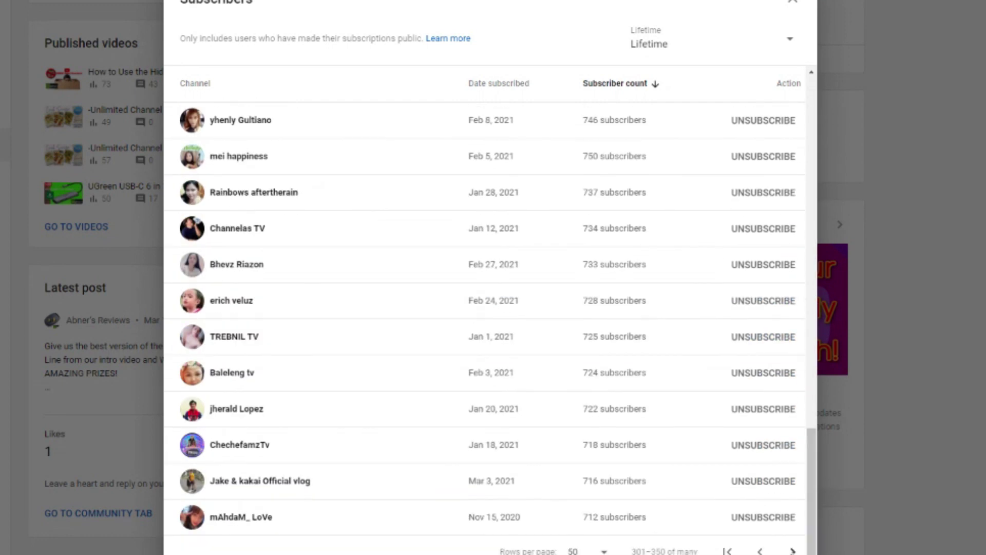
click(792, 550)
drag(813, 139, 818, 507)
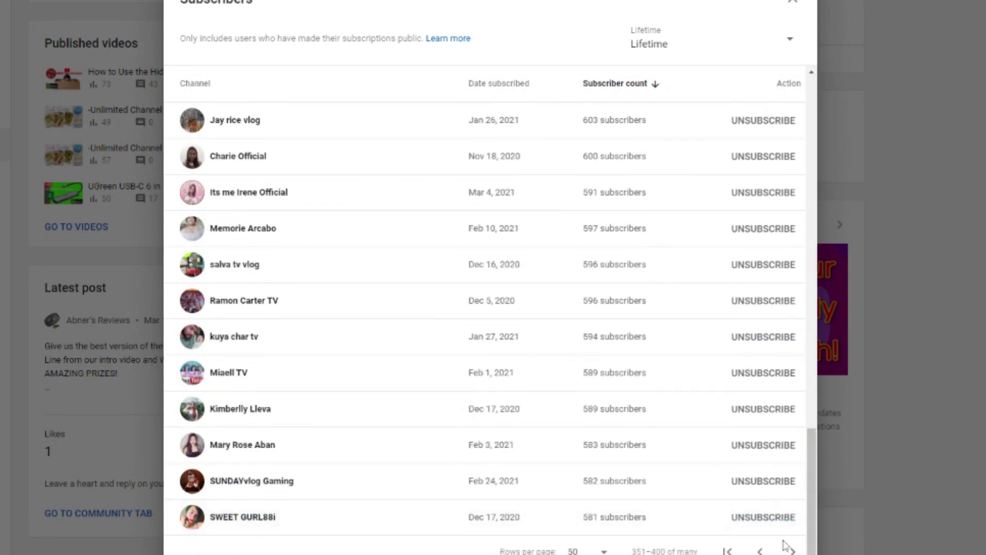
click(789, 551)
drag(813, 133, 817, 514)
click(790, 551)
drag(813, 106, 813, 459)
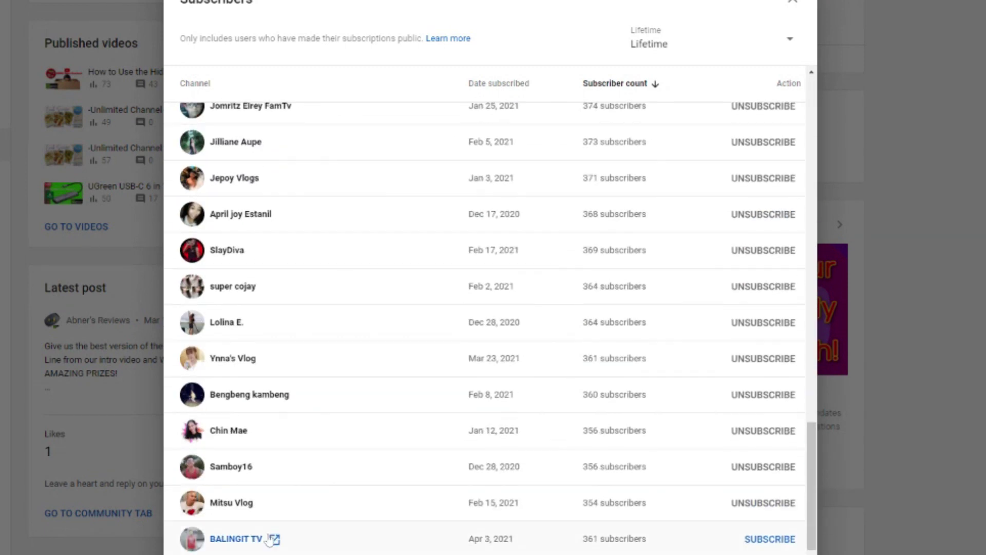
scroll(766, 540, down, 1)
click(790, 550)
scroll(359, 287, down, 6)
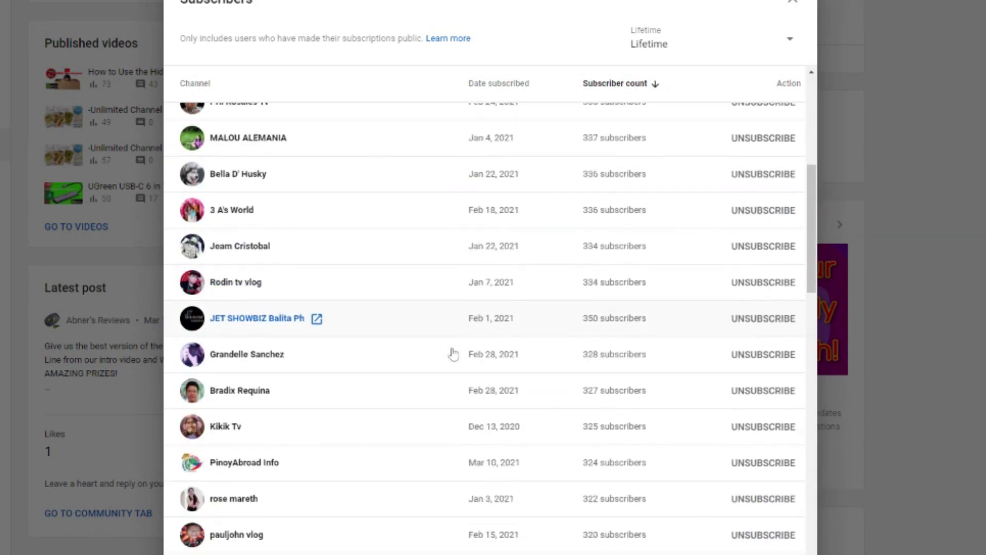
scroll(452, 353, down, 10)
scroll(770, 514, down, 1)
click(793, 548)
scroll(813, 192, down, 3)
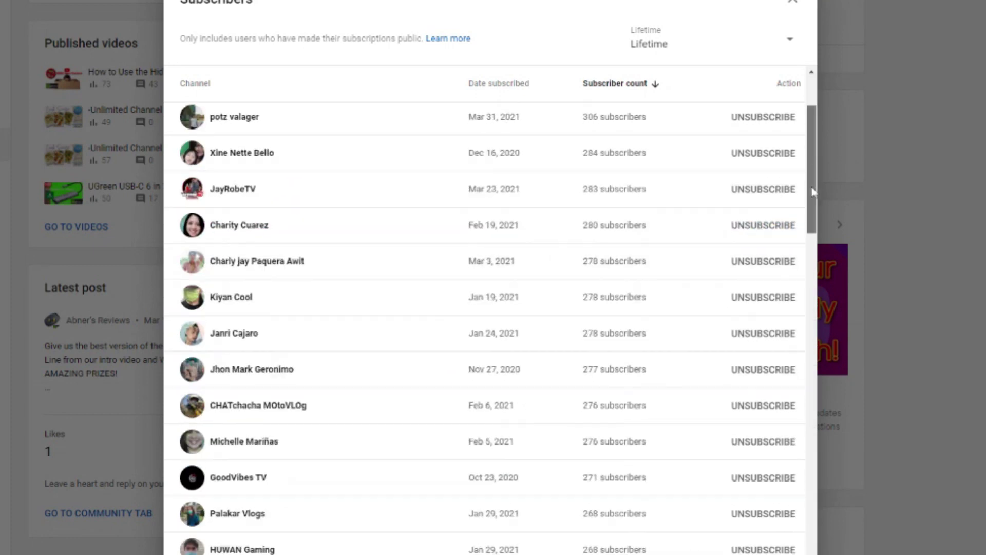
scroll(514, 308, down, 10)
scroll(737, 359, down, 8)
click(792, 548)
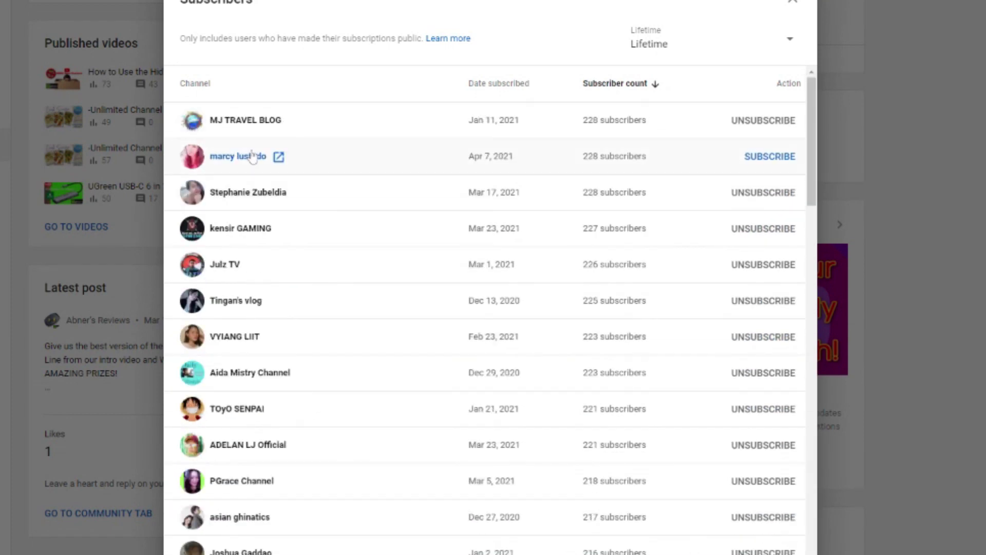
scroll(600, 294, down, 10)
- Subscribe back to the remaining unfollowed subscribers on the later pages
click(759, 281)
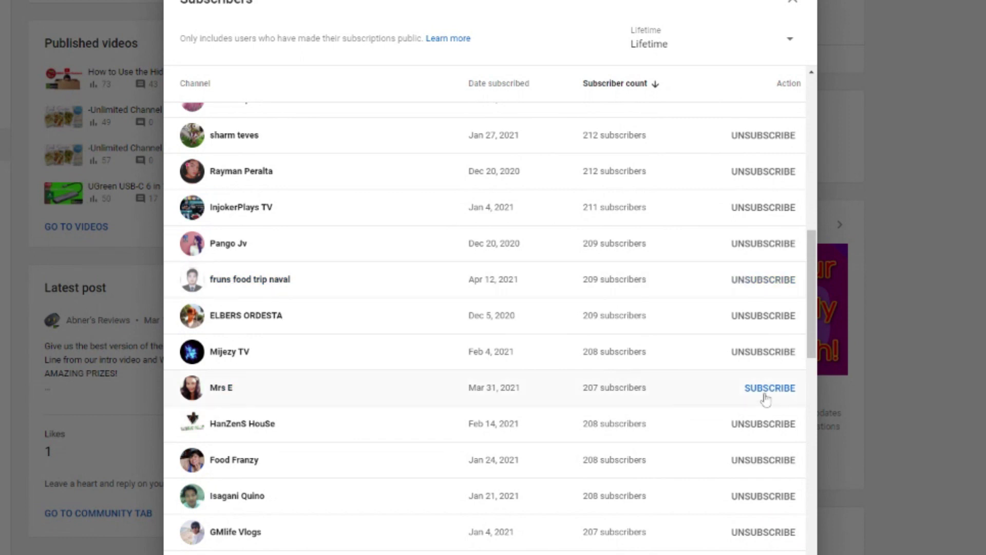
scroll(542, 450, down, 8)
click(768, 343)
scroll(770, 462, down, 7)
click(792, 548)
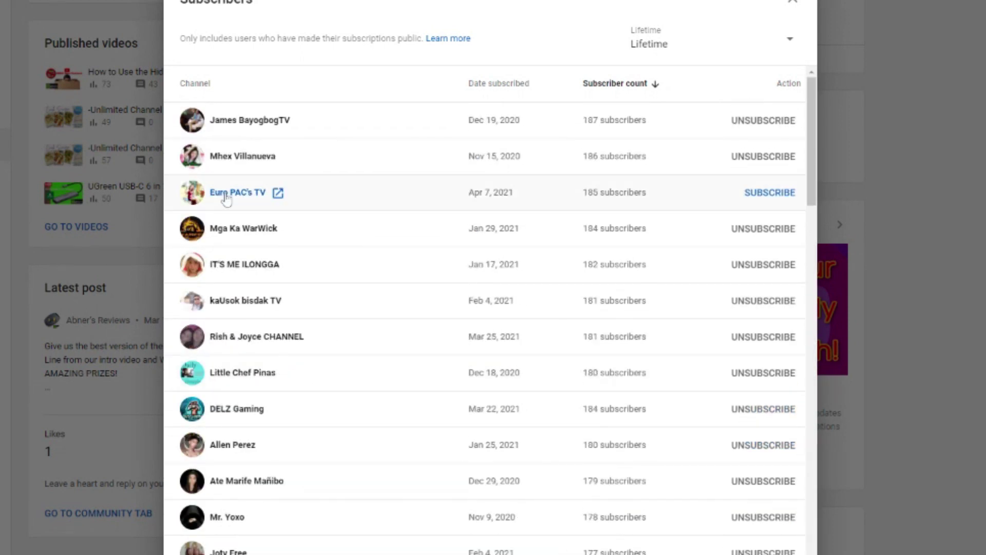
click(764, 193)
scroll(763, 228, down, 8)
scroll(253, 375, down, 5)
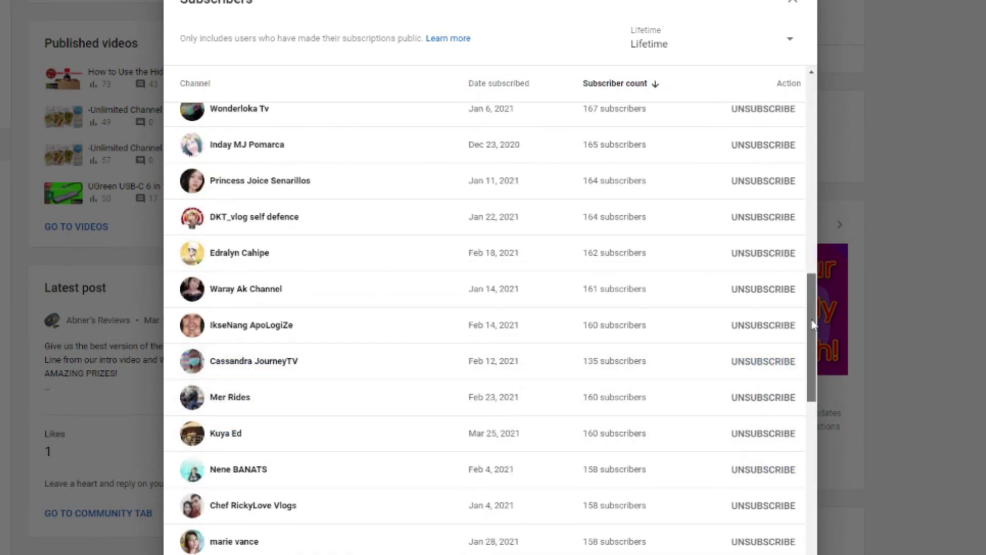
drag(815, 325, 827, 499)
click(793, 551)
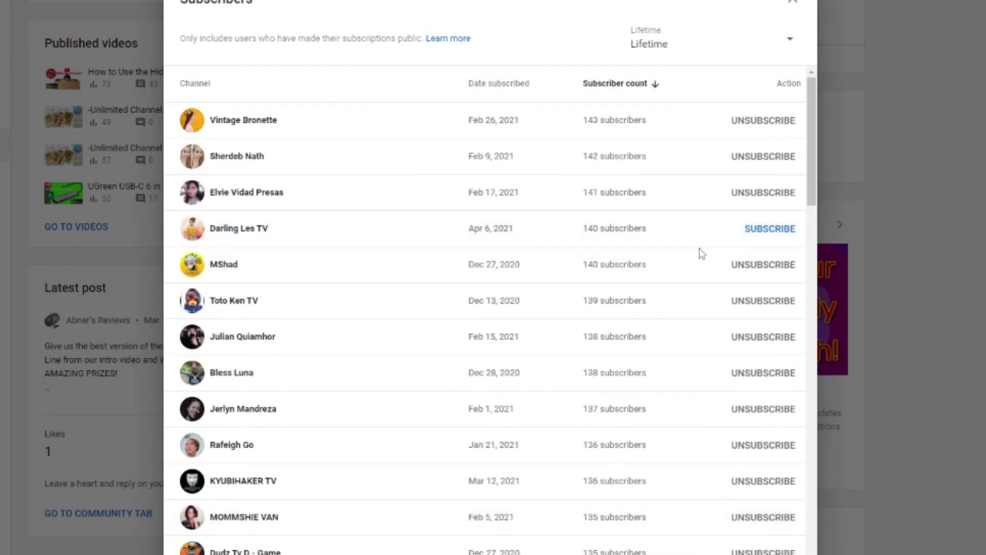
click(766, 226)
scroll(196, 440, down, 8)
scroll(513, 231, down, 6)
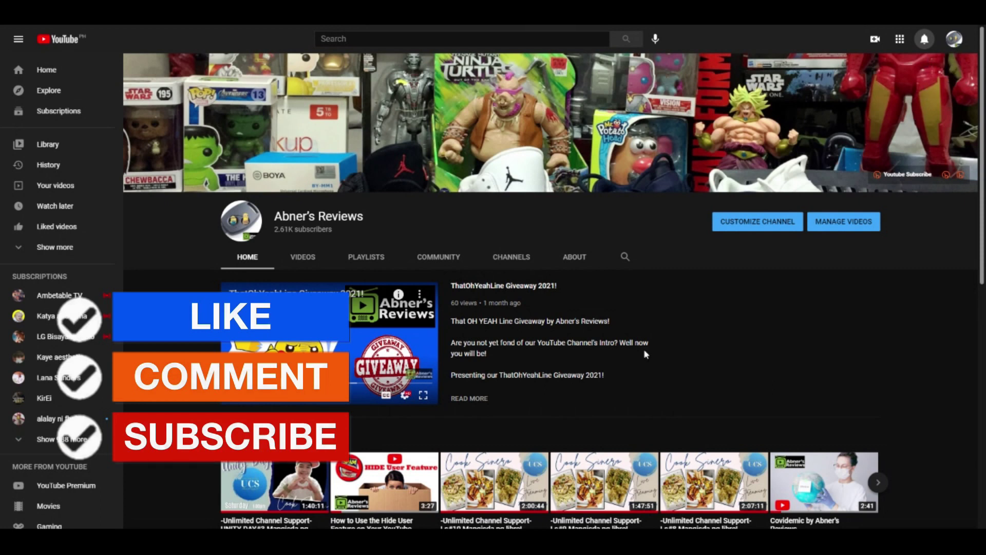
- Browse the channel home page, advancing the uploads and popular uploads carousels
click(954, 40)
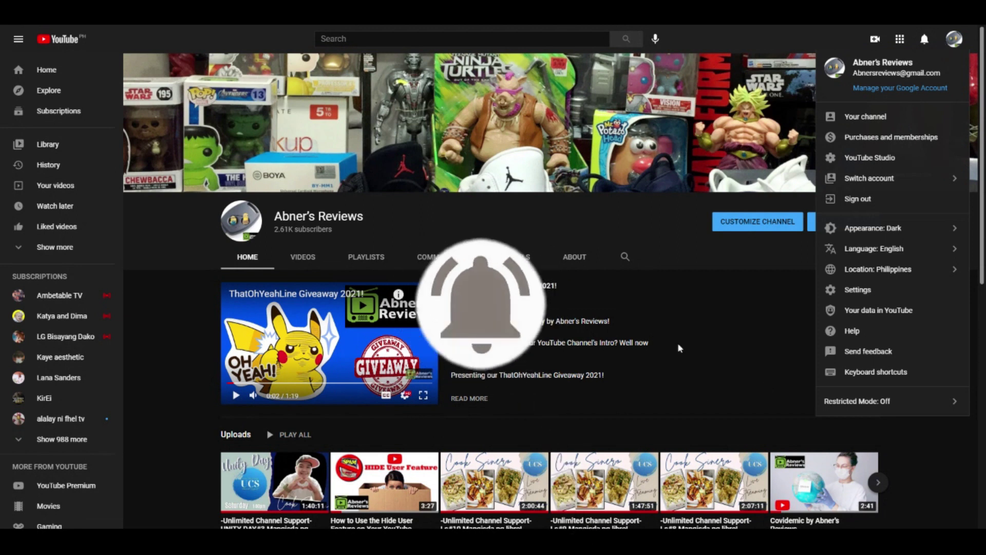
click(706, 314)
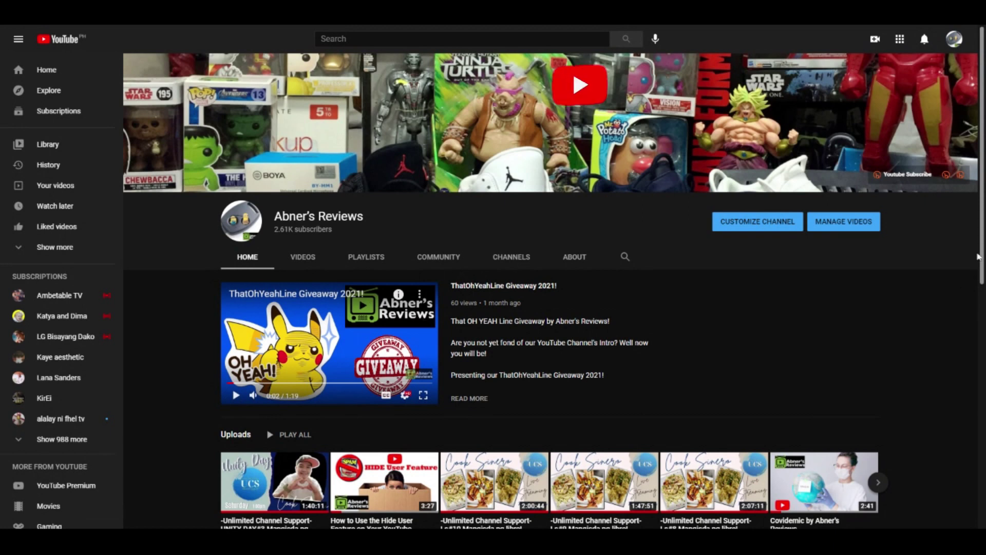
drag(979, 257, 983, 415)
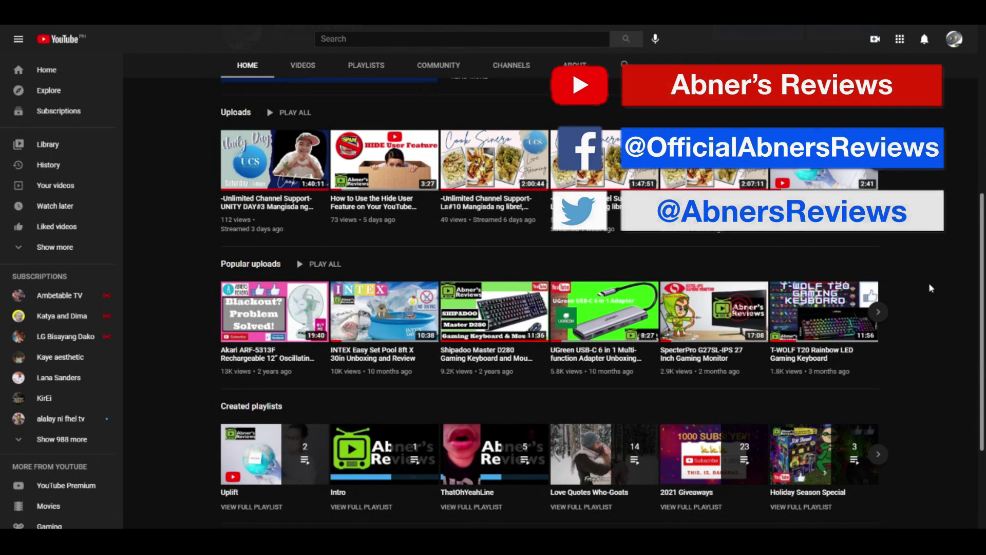
click(879, 160)
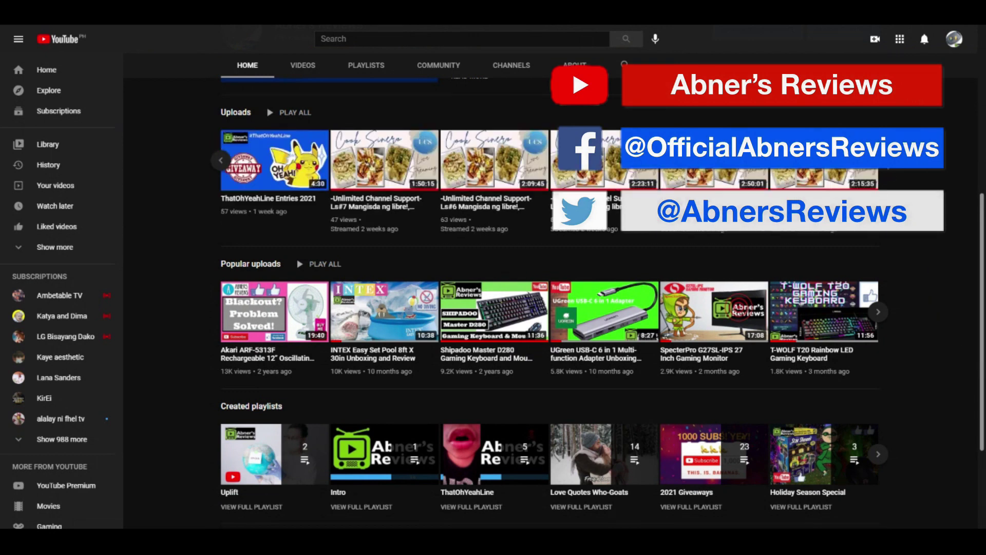
scroll(907, 330, down, 2)
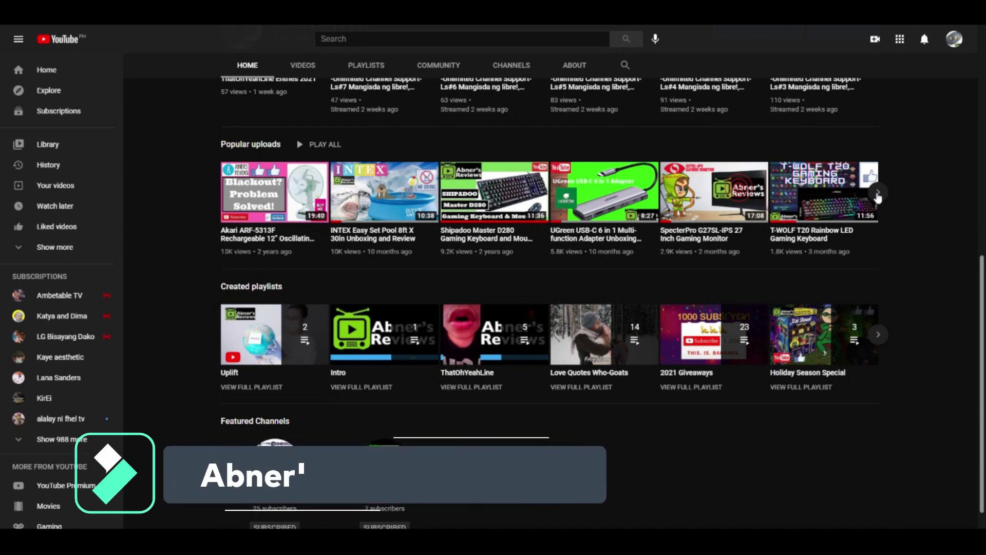
click(878, 193)
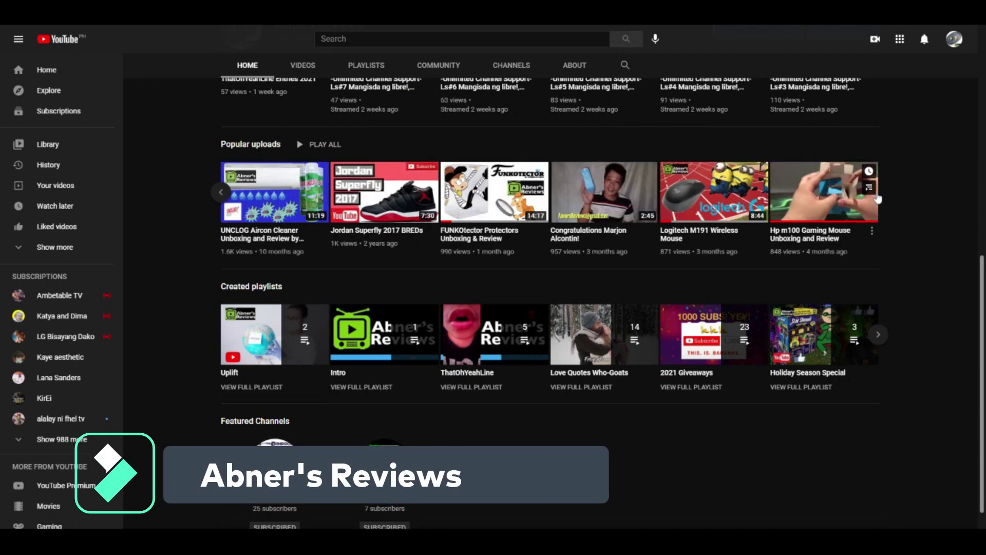